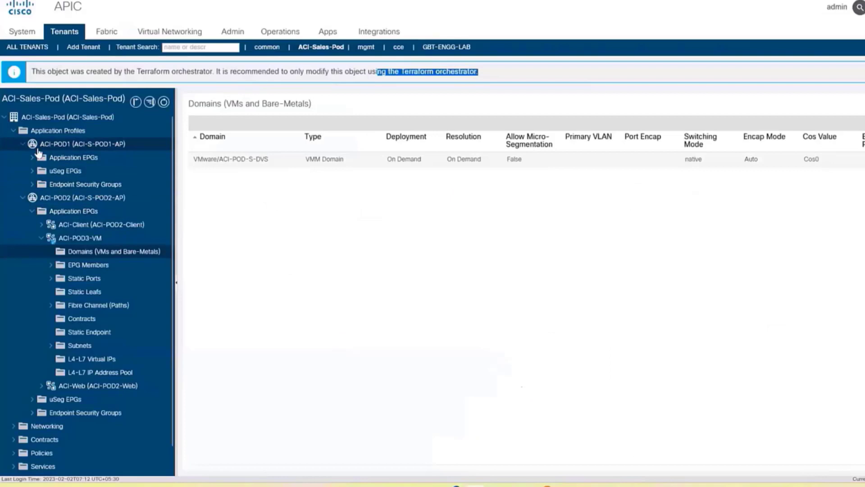
- Collapse ACI-POD2 and show the ACI-POD1 Prod EPG's VMM domain associations
click(23, 198)
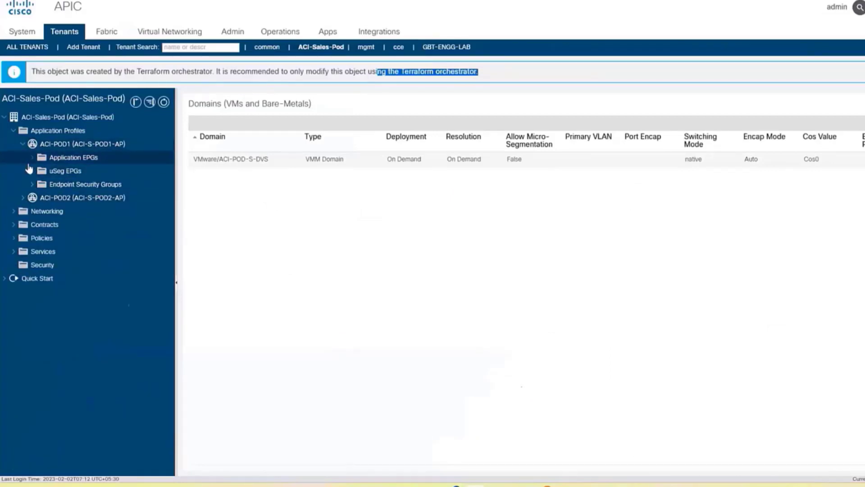
click(32, 159)
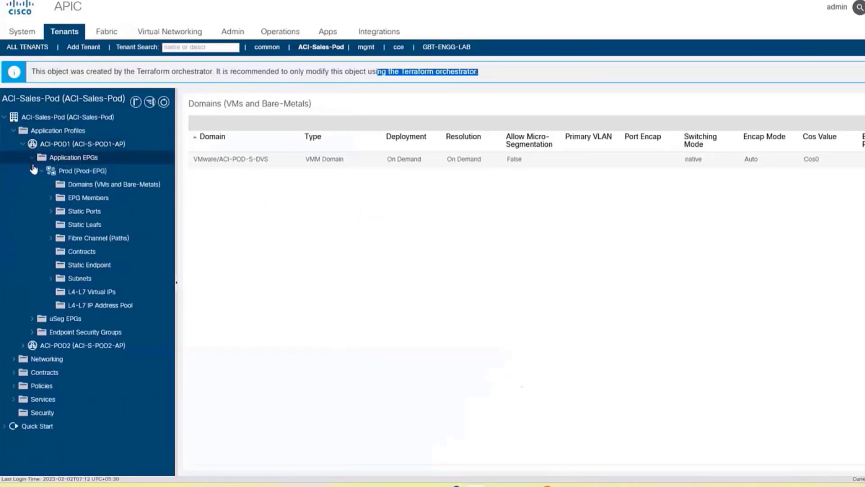
click(83, 185)
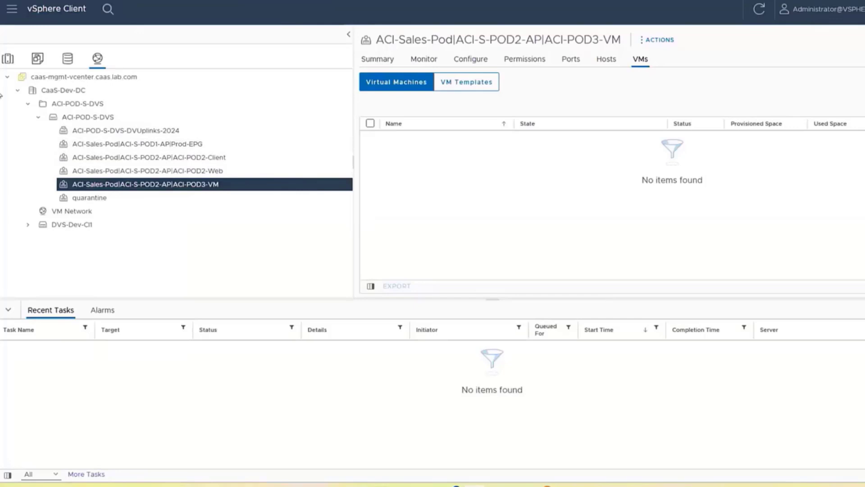
- Compare the ACI-POD1-DB and ACI-POD1-WEB VM summaries in Hosts and Clusters, ending on ACI-POD1-DB
click(7, 58)
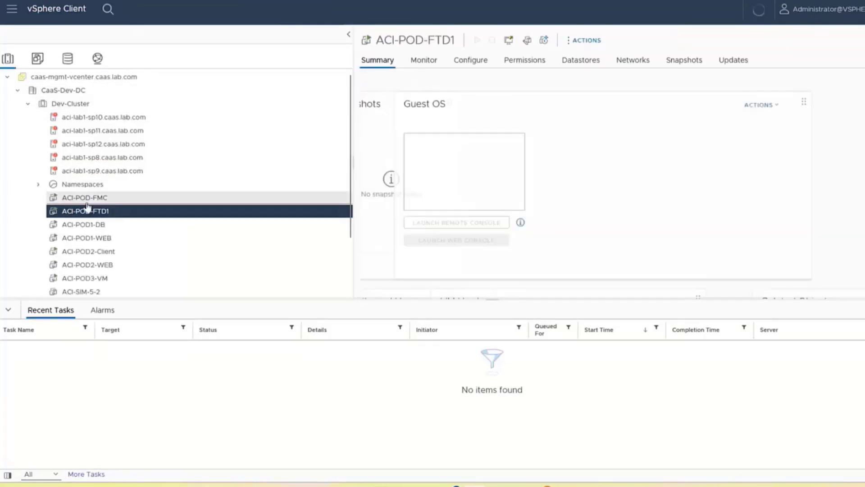
click(118, 230)
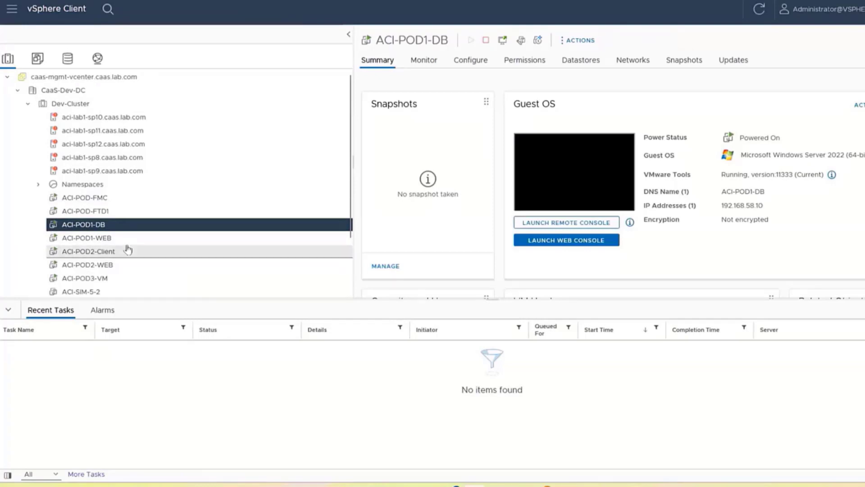
click(131, 238)
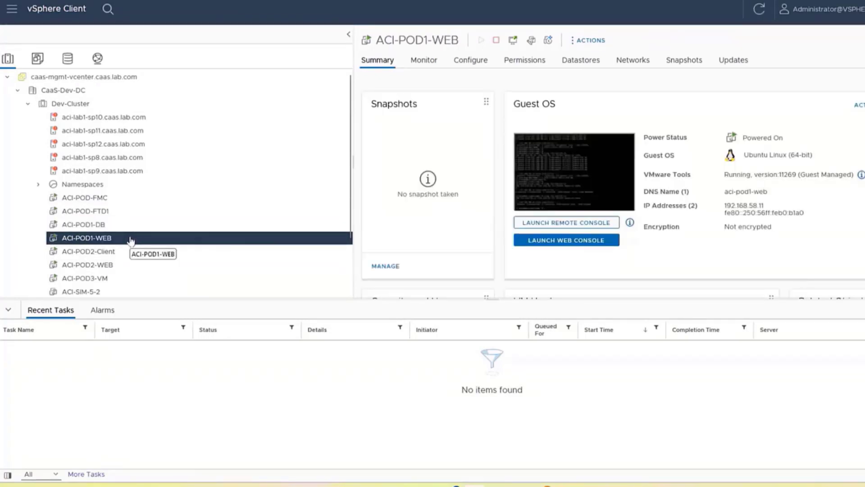
click(131, 224)
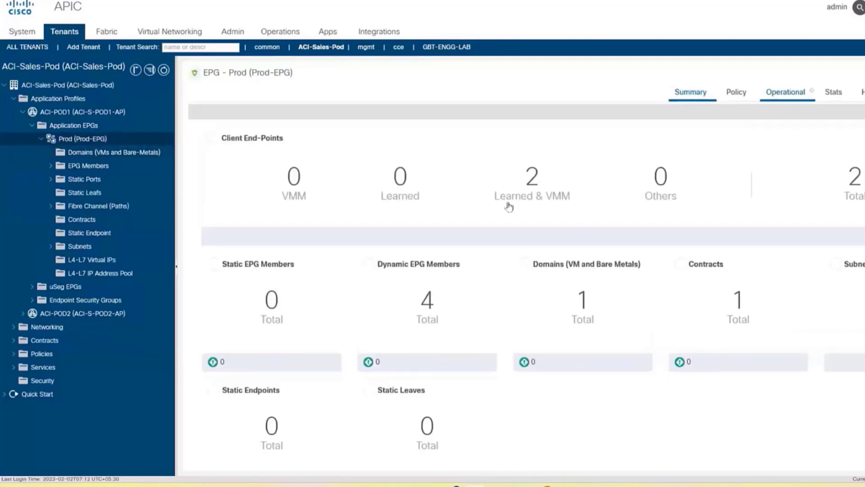
- List the Prod EPG's two learned client endpoints, then expand the uSeg EPGs under ACI-POD1
click(483, 202)
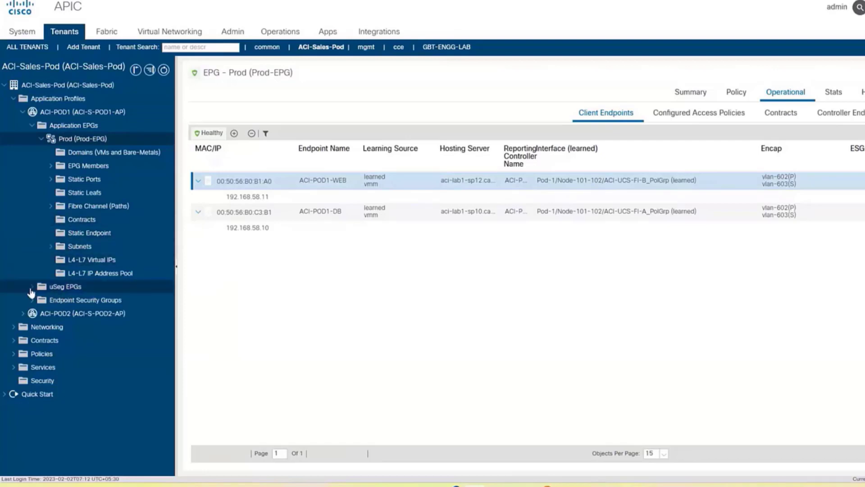
click(47, 288)
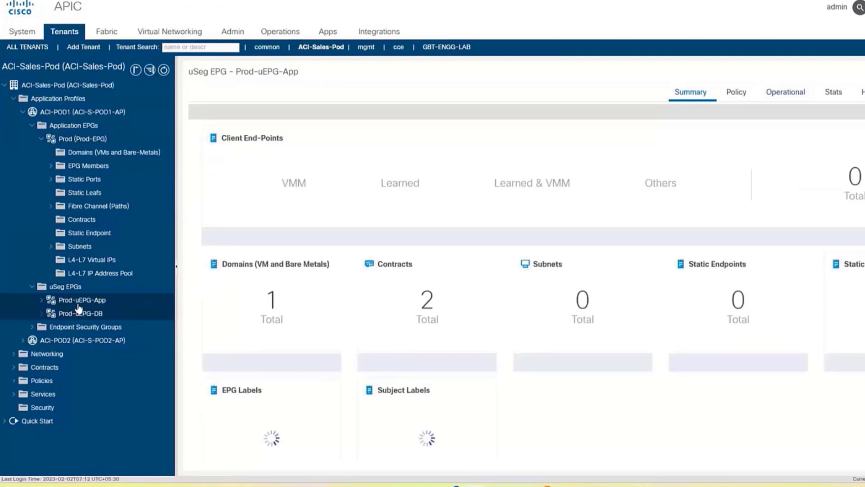
- View Prod-uEPG-DB's summary, then open Prod-uEPG-App's empty Match Any uSeg Attributes page
click(78, 308)
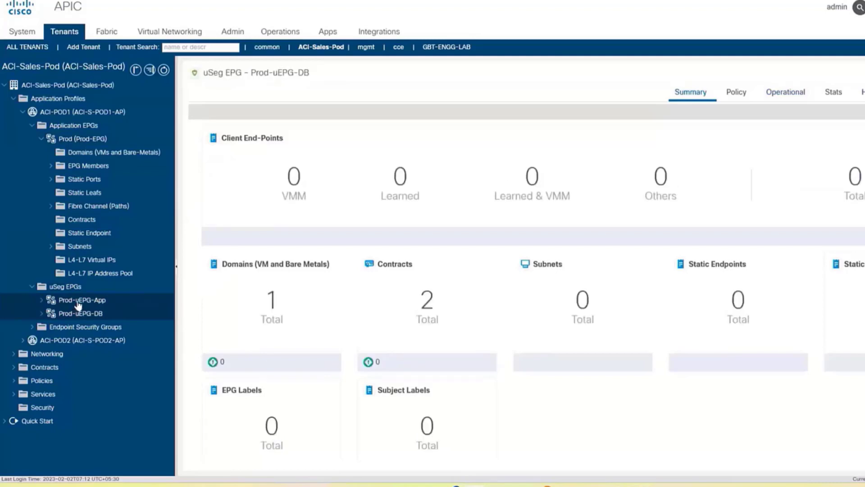
click(42, 301)
scroll(95, 283, down, 1)
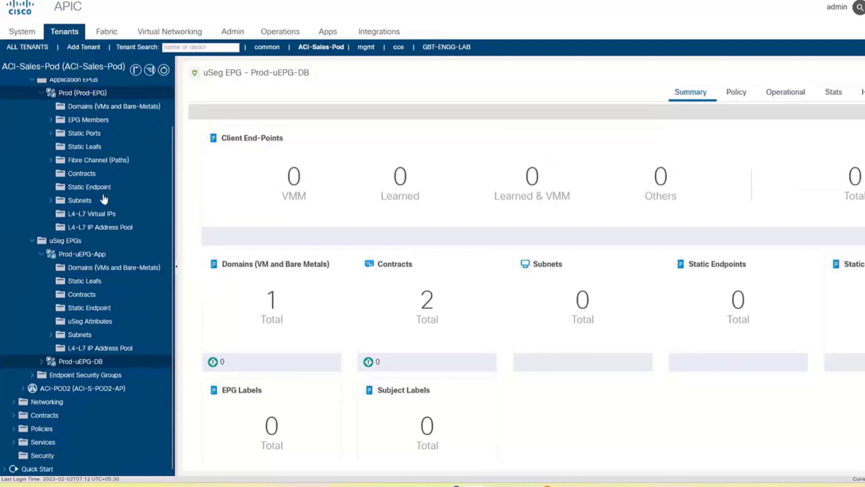
click(107, 321)
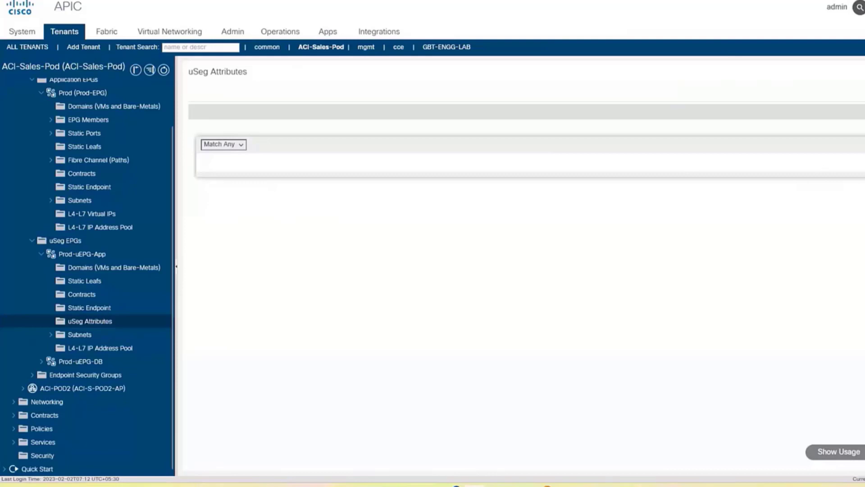
- Add a blank Match Any criterion row and list its attribute types
click(861, 144)
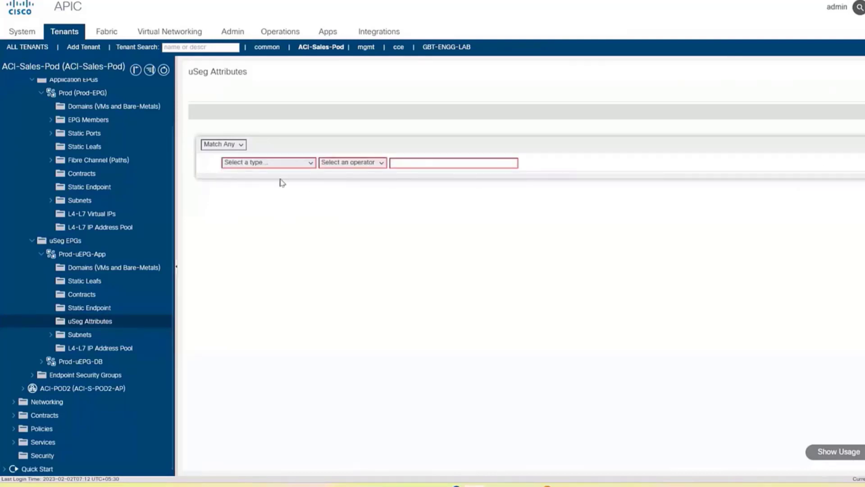
click(284, 165)
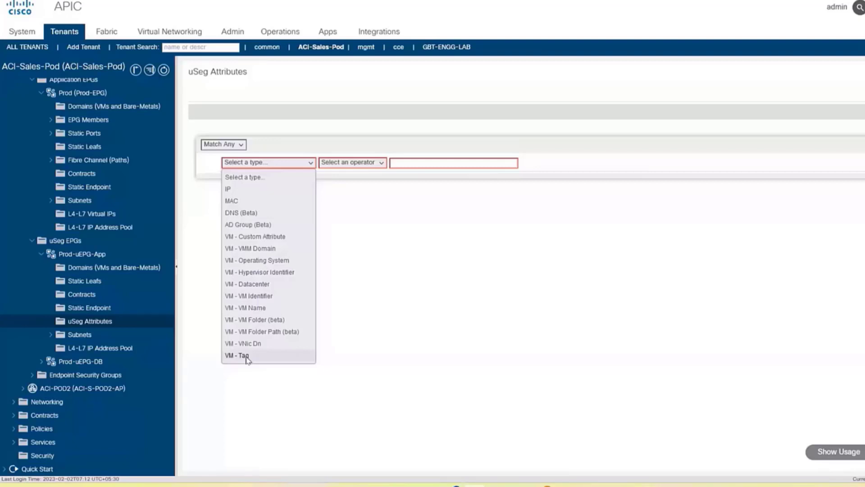
- Set the criterion to VM - Operating System Equals Ubuntu Linux (64-bit) and submit changes
click(279, 264)
click(348, 163)
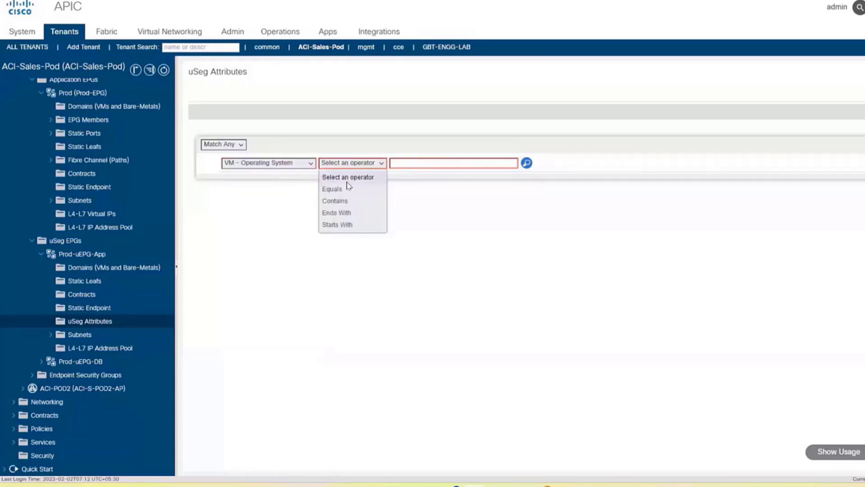
click(346, 189)
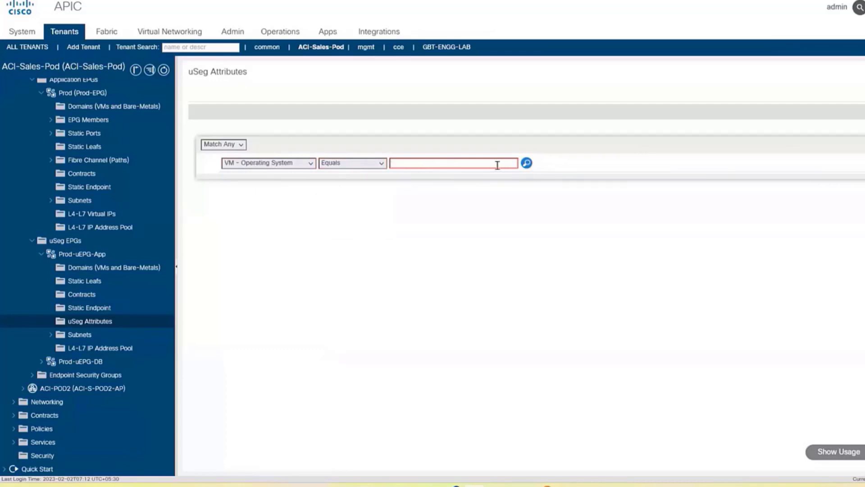
text(red)
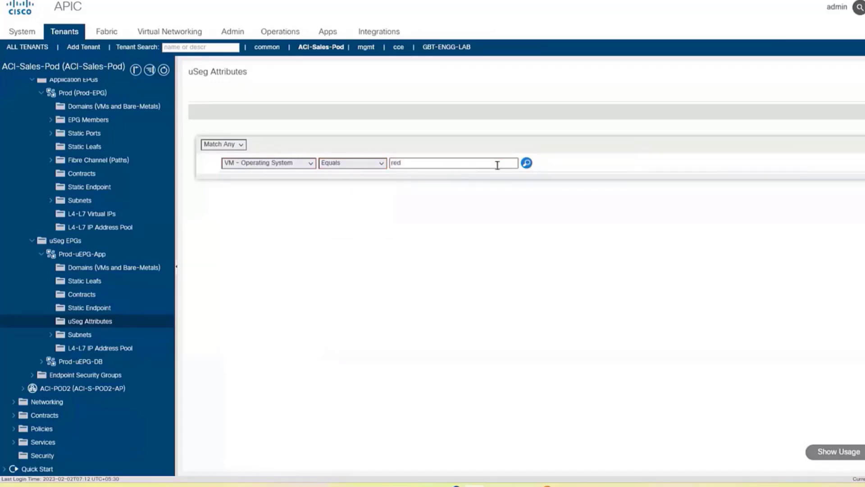
key(BackSpace)
key(BackSpace)
key(BackSpace)
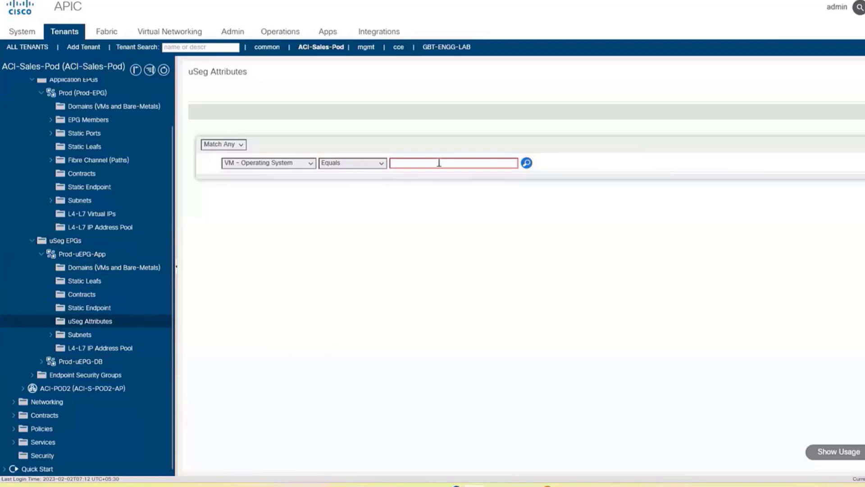
text(u)
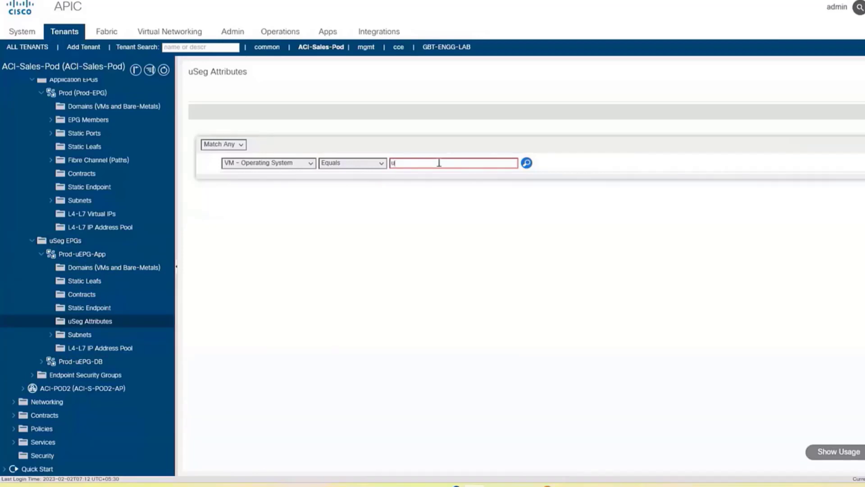
text(b)
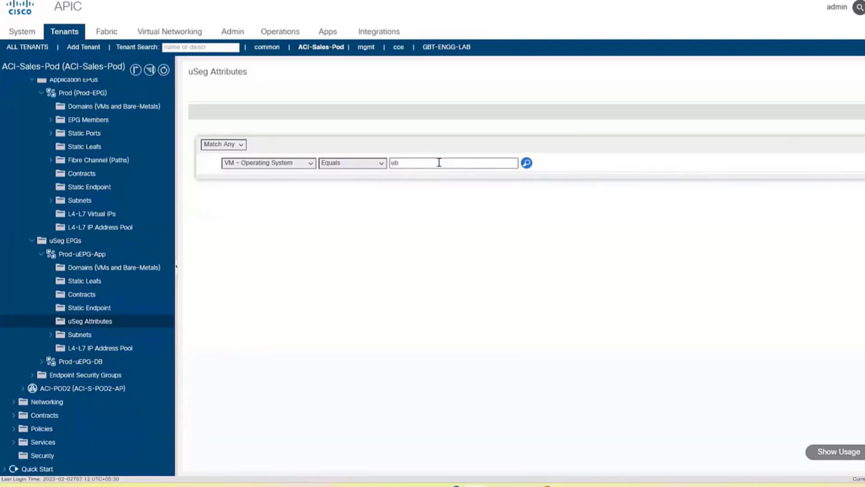
click(526, 162)
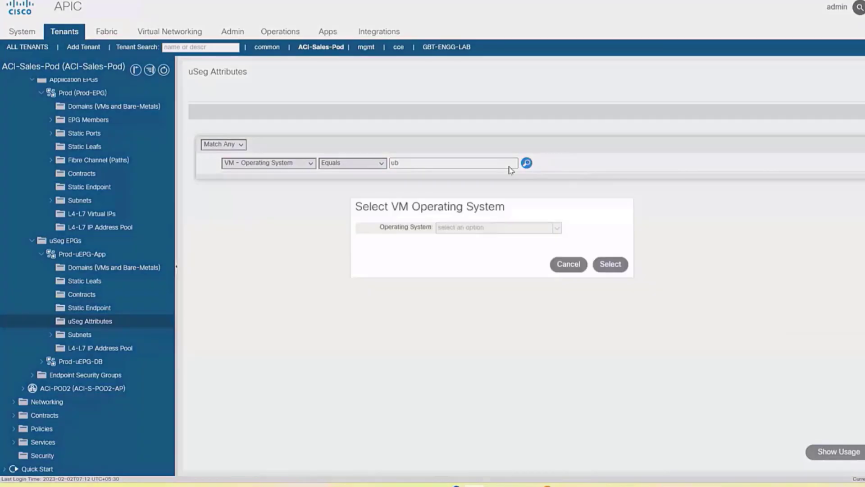
click(551, 232)
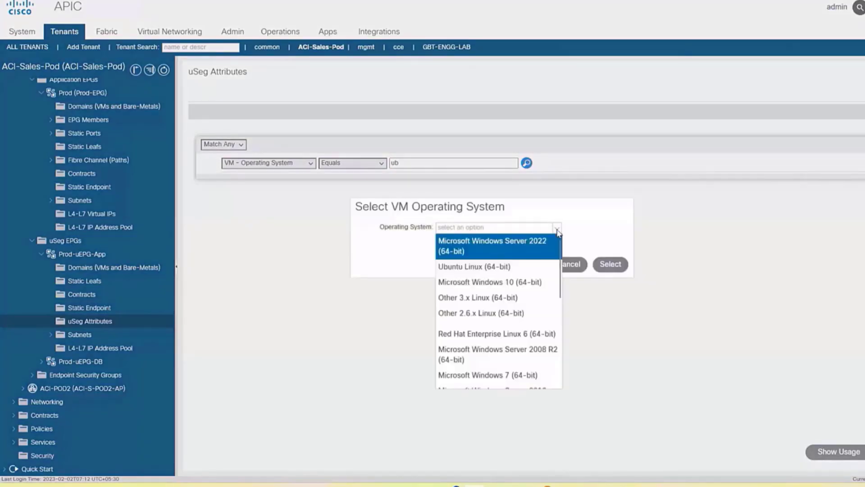
click(494, 266)
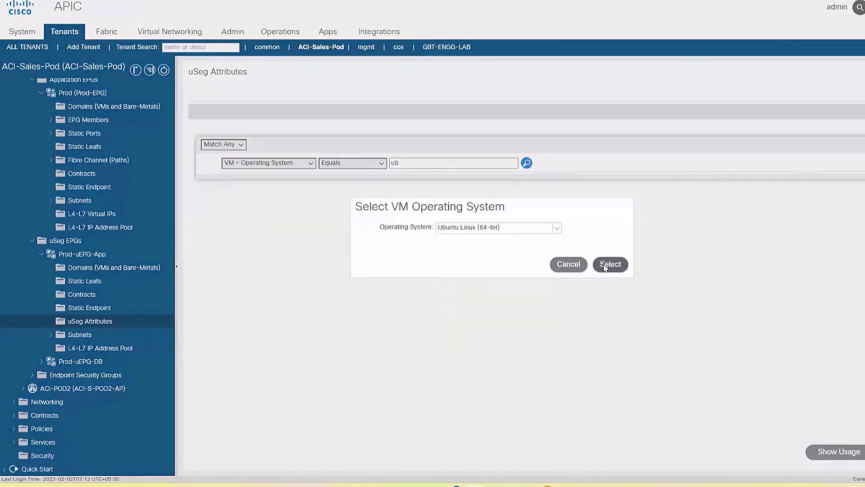
click(606, 265)
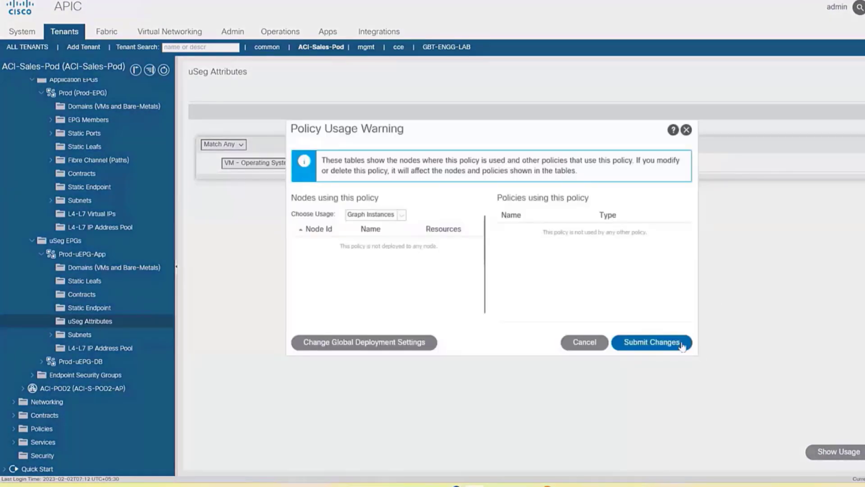
click(682, 346)
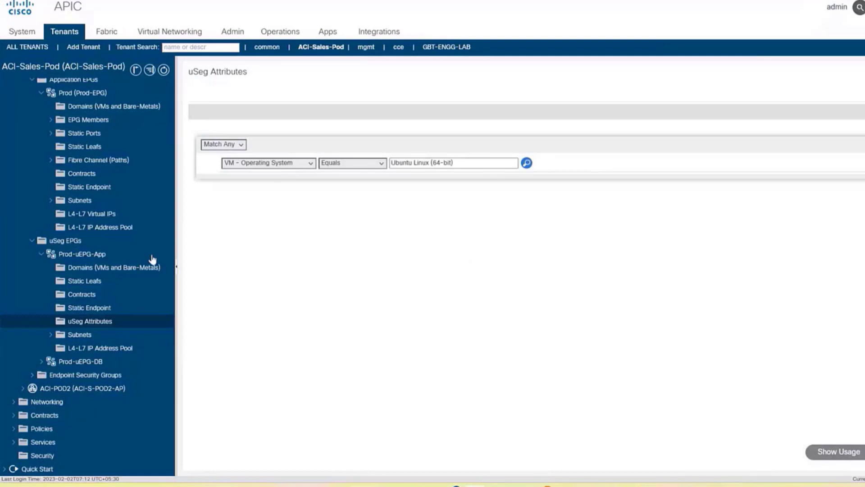
- Add a VM - Operating System Equals criterion to Prod-uEPG-DB's uSeg Attributes
click(41, 364)
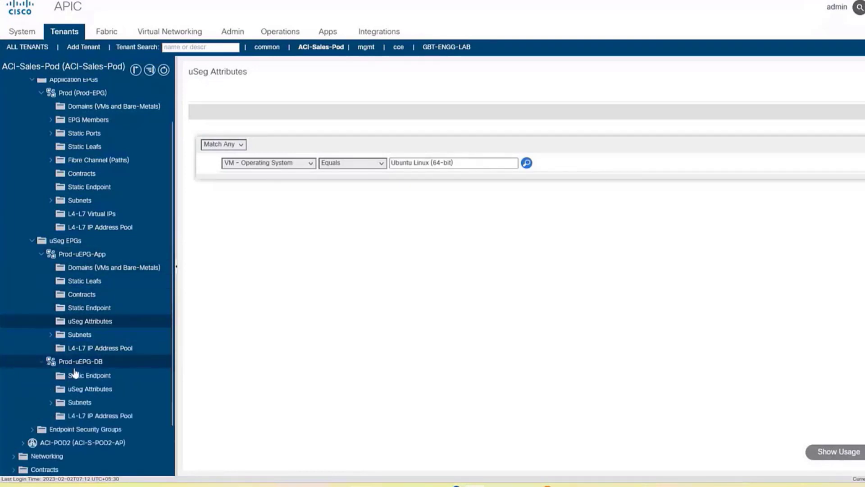
click(102, 432)
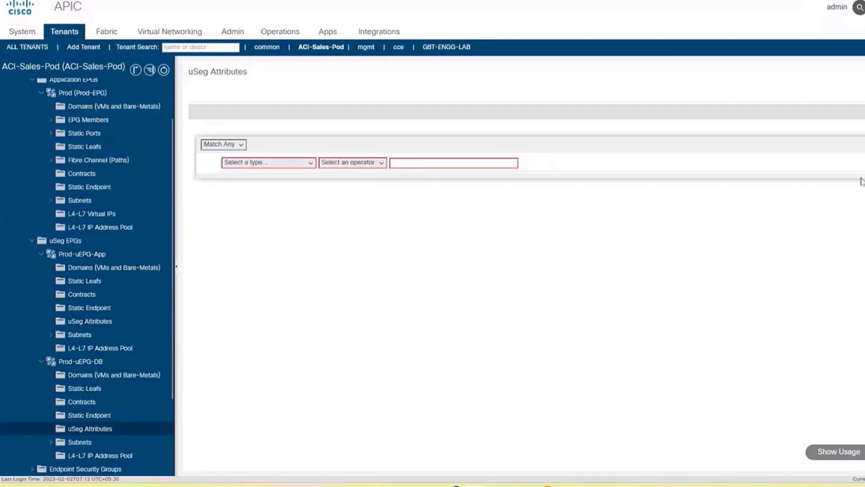
click(297, 163)
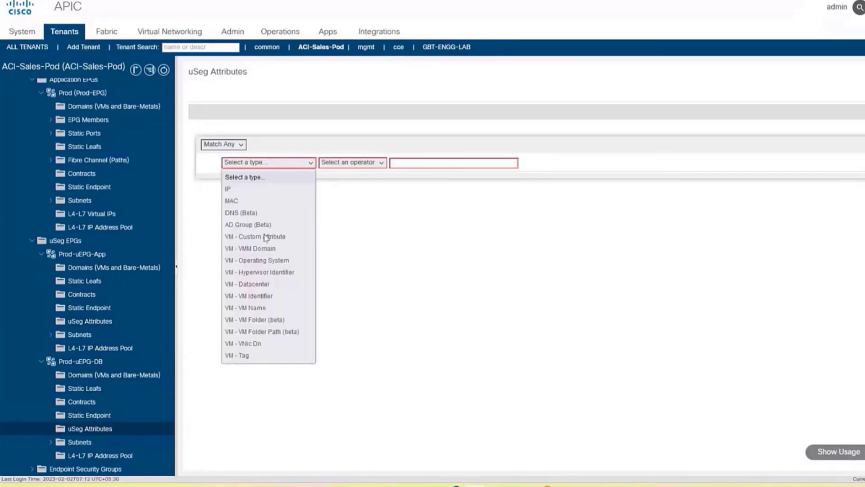
click(279, 260)
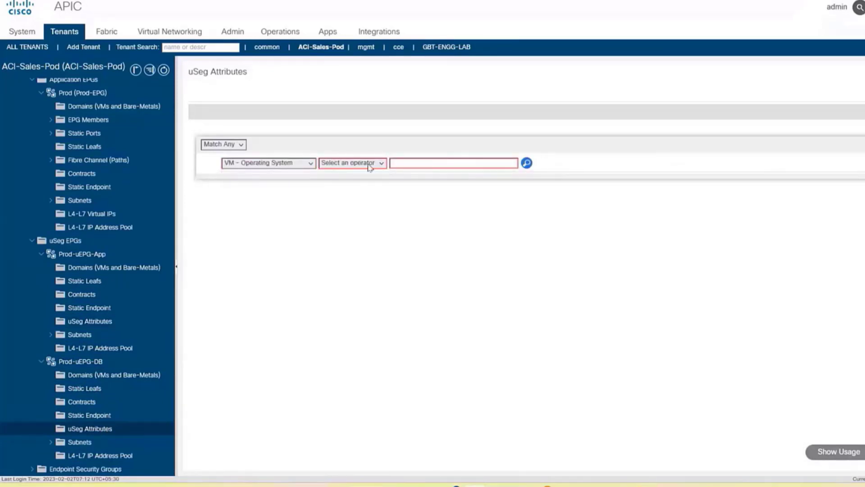
click(374, 163)
click(333, 187)
- Set the value to Microsoft Windows Server 2022 (64-bit) and submit past the usage warning
click(526, 163)
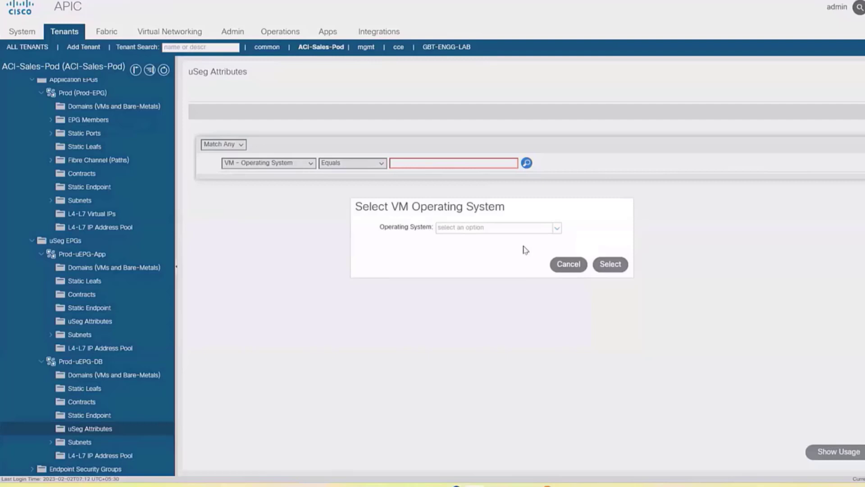
click(496, 227)
click(496, 238)
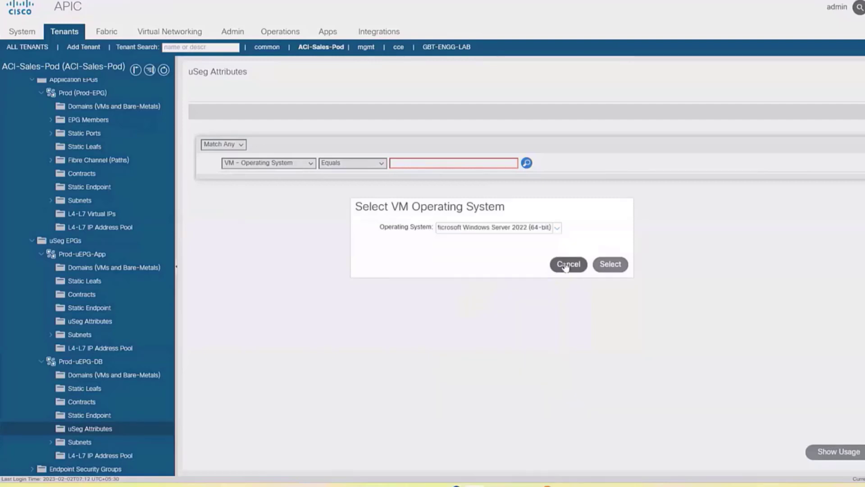
click(610, 264)
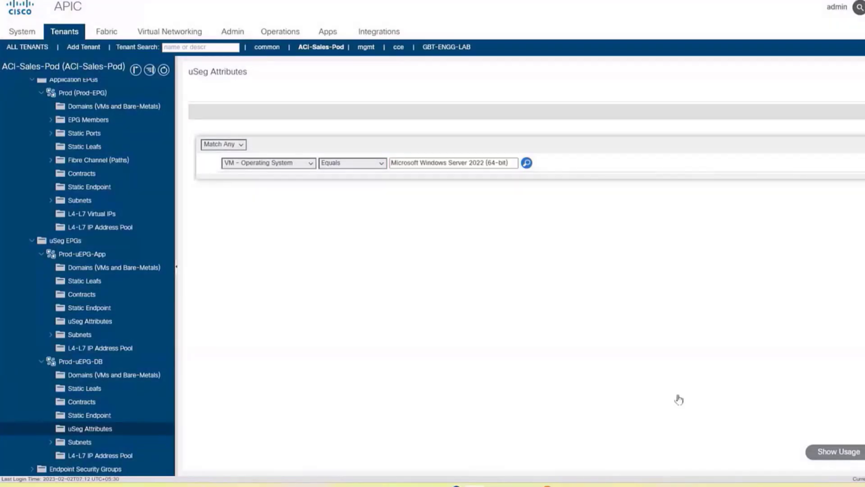
click(863, 451)
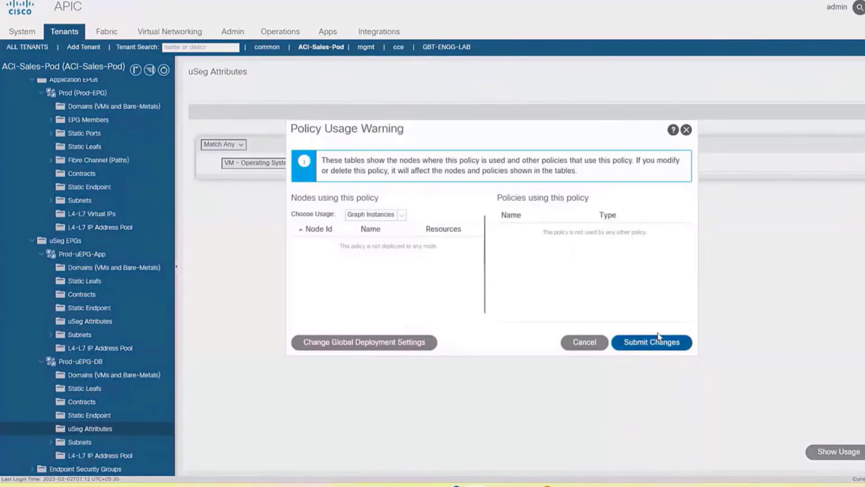
click(657, 339)
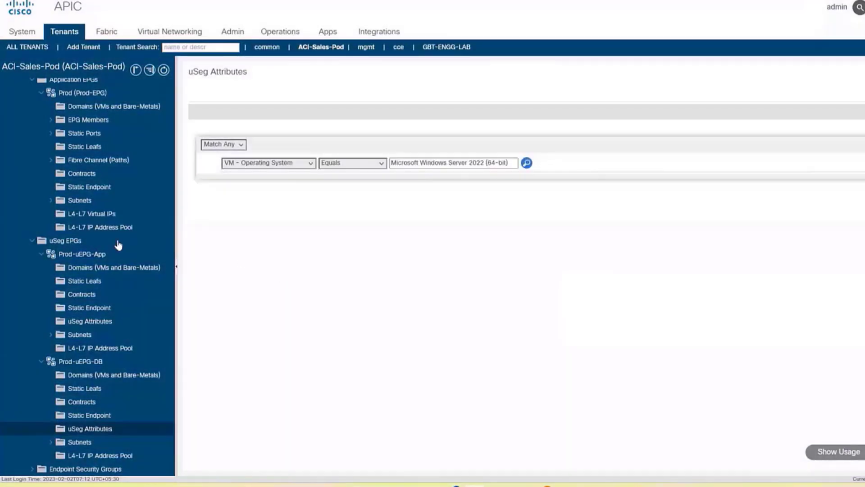
- Check client endpoints of Prod-uEPG-App and Prod-uEPG-DB, where ACI-POD1-DB appears at 192.168.58.10
click(100, 254)
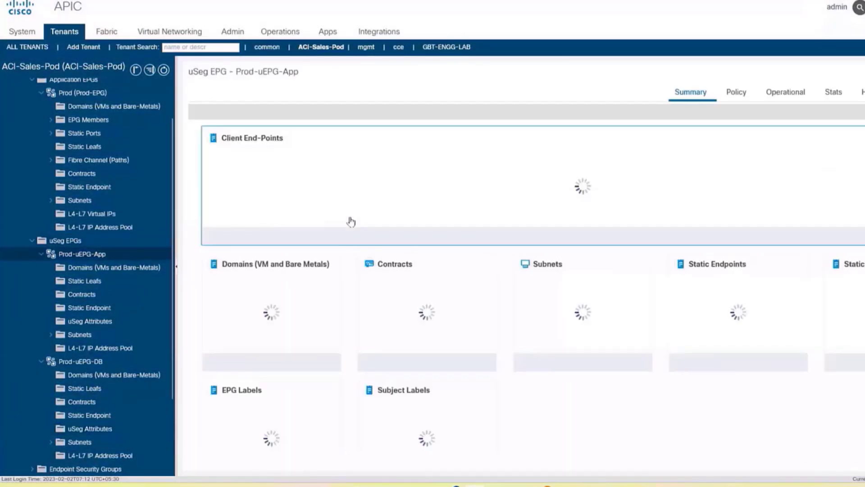
click(783, 97)
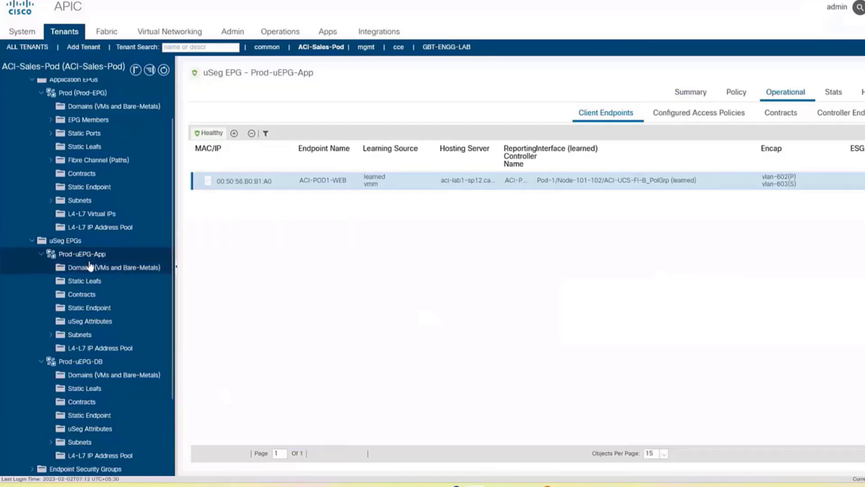
click(112, 363)
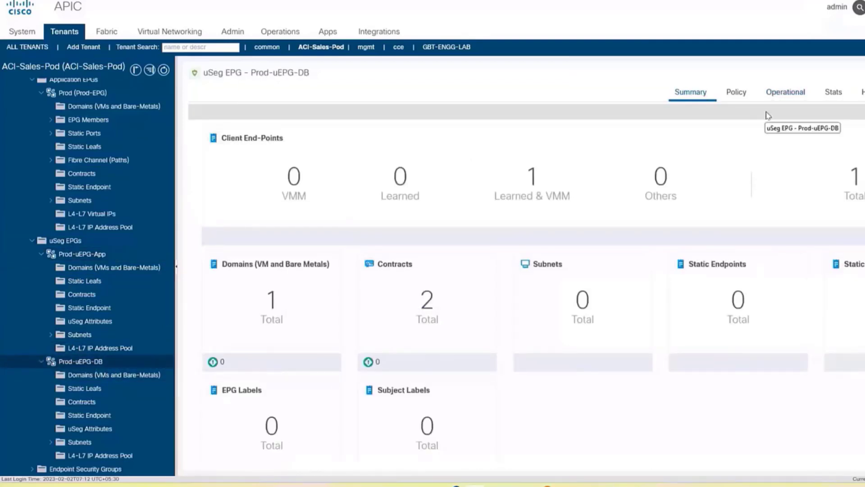
click(786, 93)
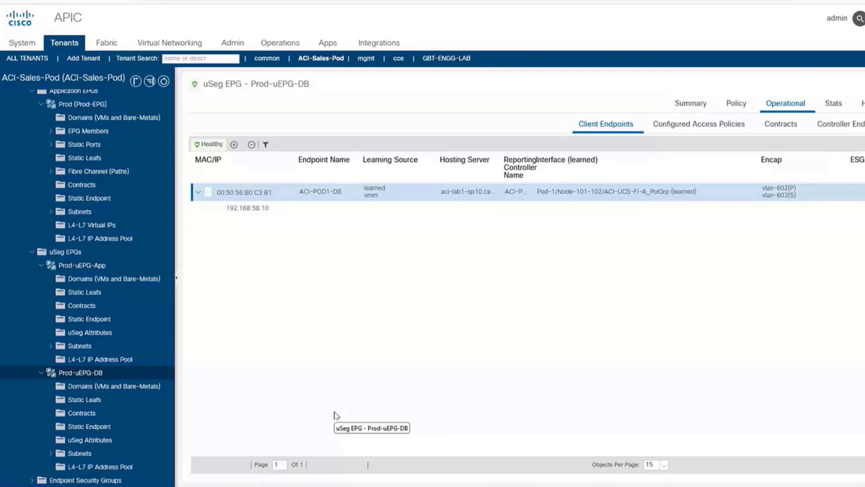
- Show Prod-uEPG-App's Allow-uEPG-DB contract and the allow-db filter permitting only TCP port 1433
click(144, 312)
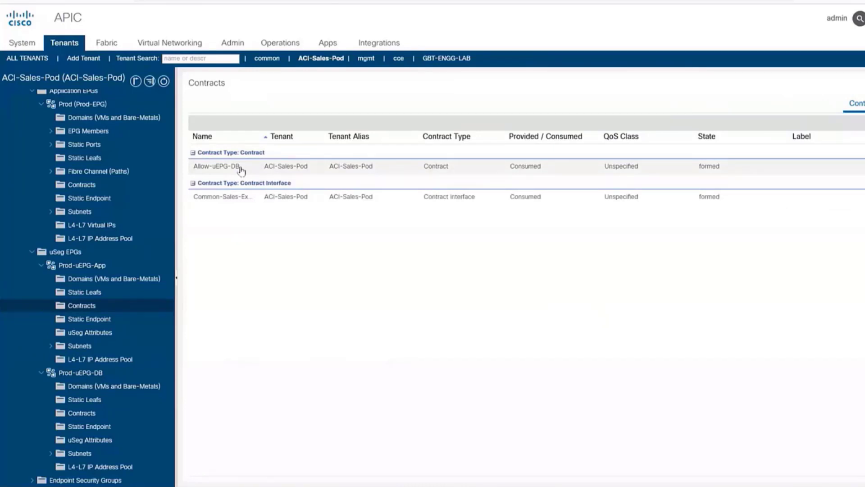
scroll(122, 347, down, 2)
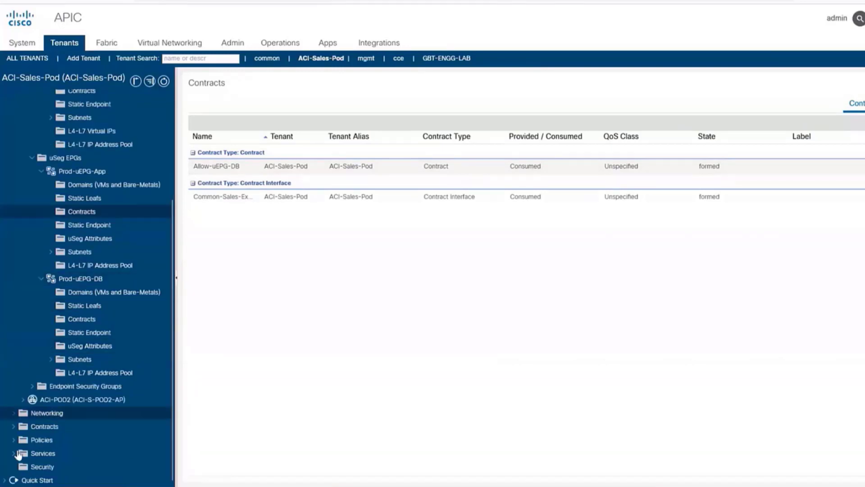
click(13, 426)
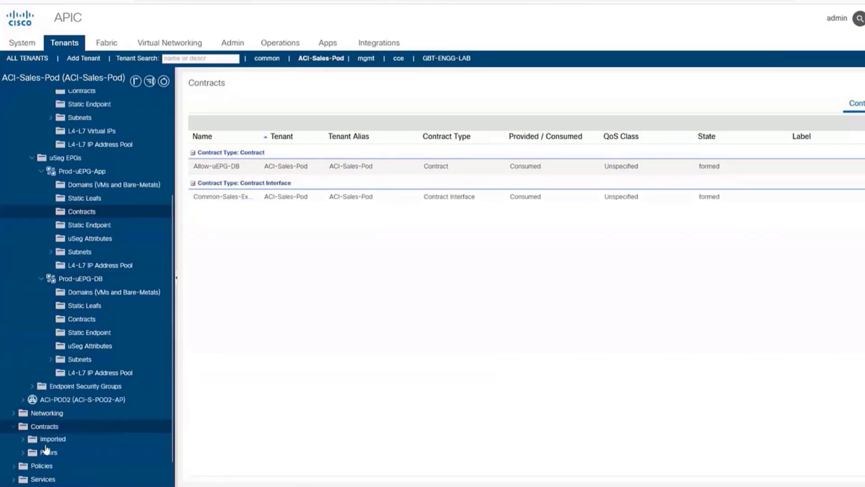
click(24, 441)
scroll(27, 439, down, 1)
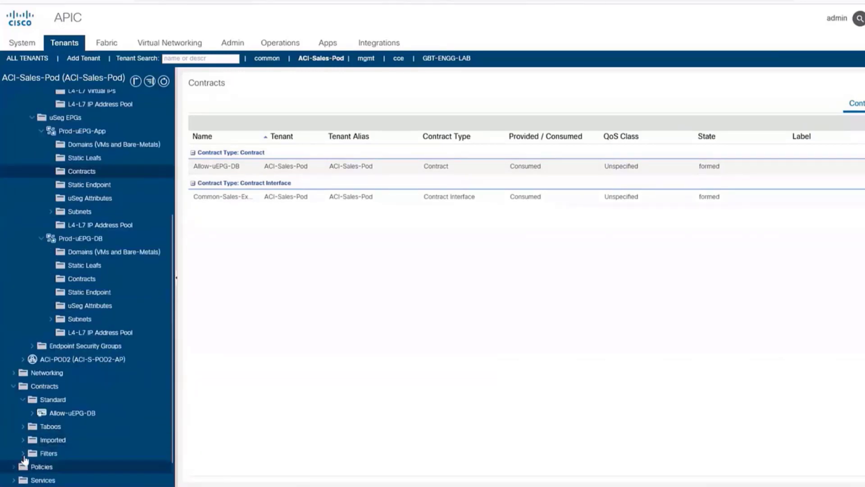
click(52, 452)
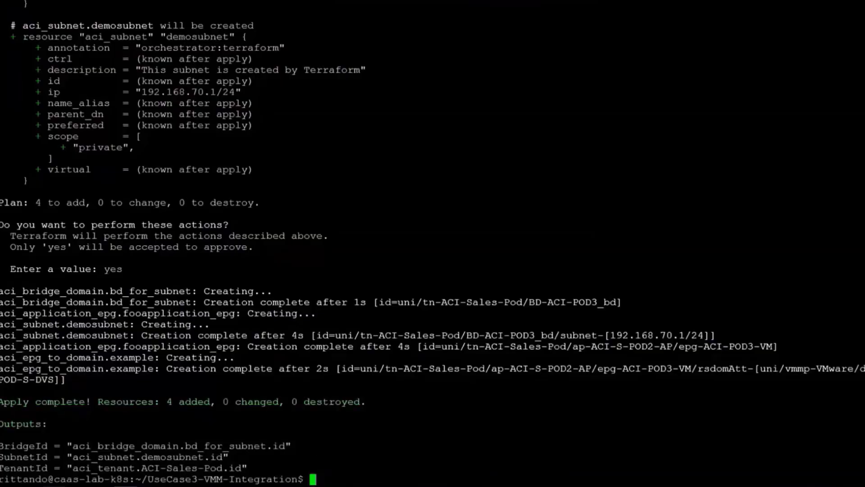
- Switch to the database server's Remote Desktop session running SQL Server Management Studio
click(149, 486)
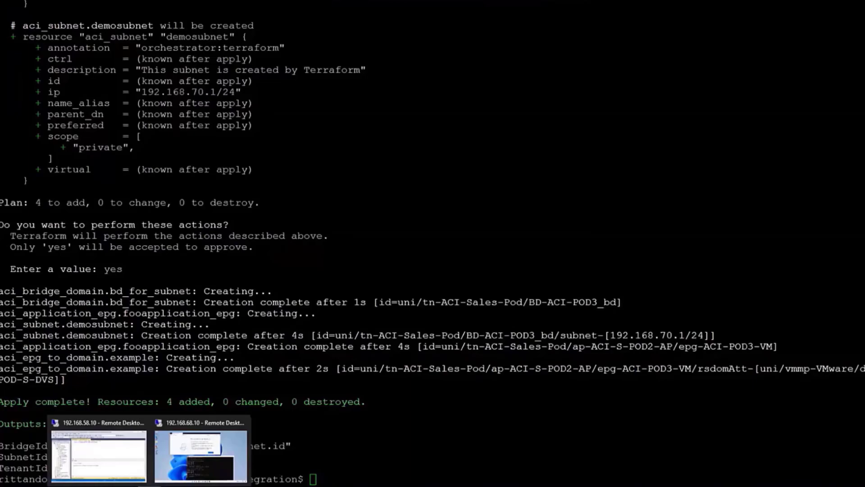
click(99, 456)
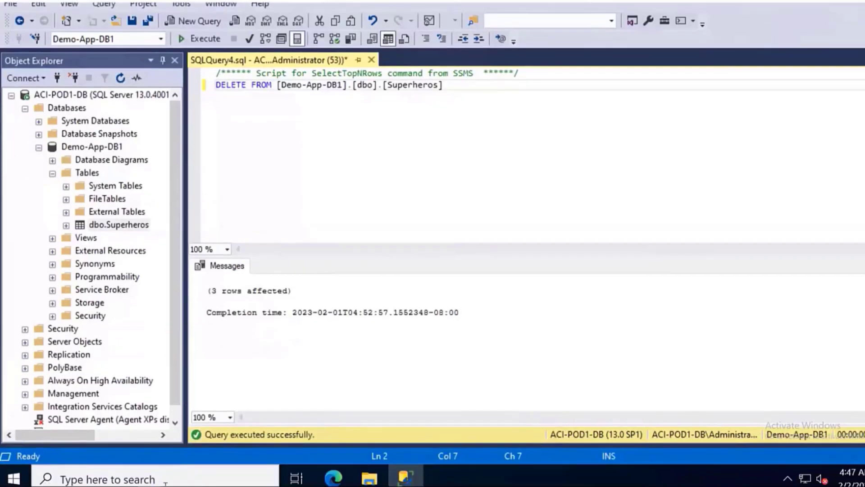
- Open Command Prompt and run ipconfig to show the DB VM's address 192.168.58.10
click(63, 478)
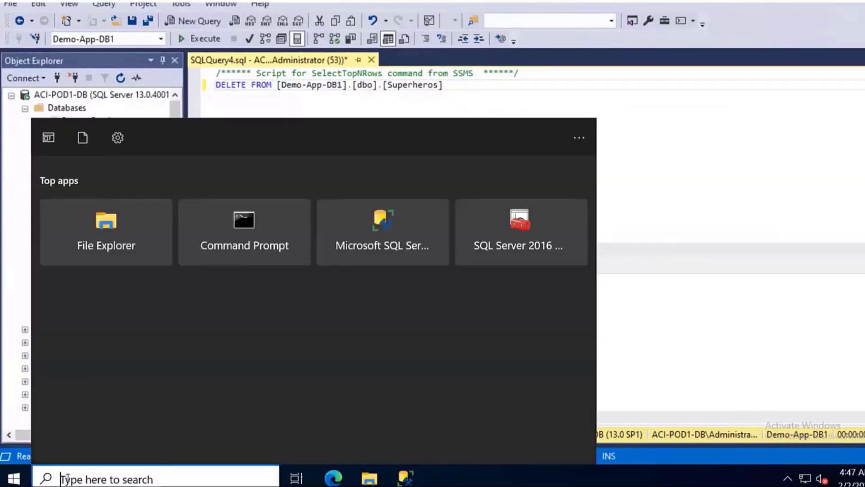
text(cmd)
key(Return)
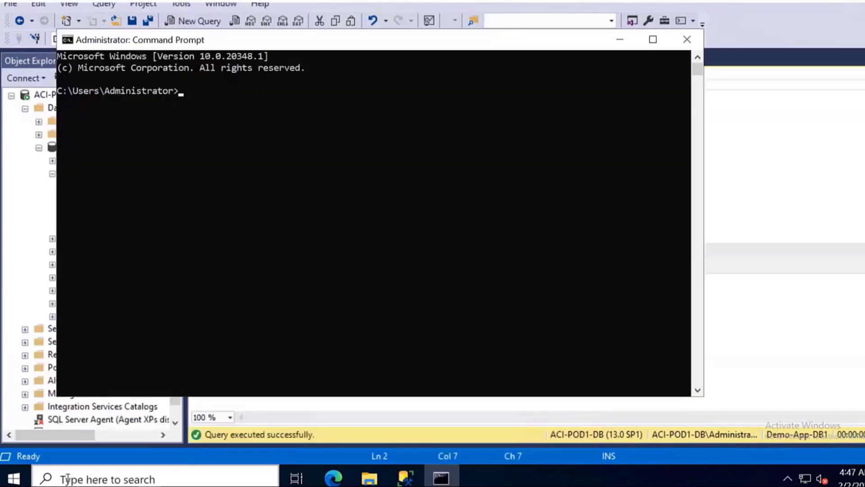
click(287, 229)
text(ping)
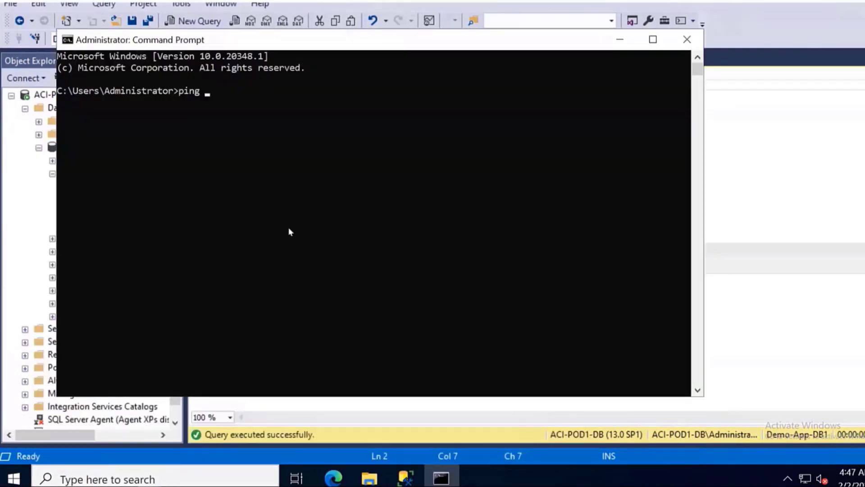
key(BackSpace)
key(BackSpace)
key(BackSpace)
key(BackSpace)
key(BackSpace)
text(ipconfig)
key(Return)
key(Return)
key(Return)
- Ping 192.168.58.11 and show that the requests time out
key(Up)
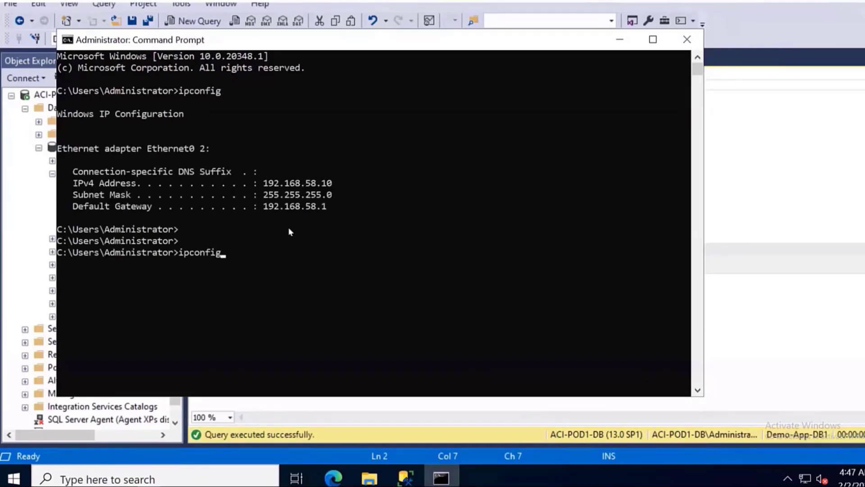
key(BackSpace)
key(BackSpace)
key(BackSpace)
key(BackSpace)
key(BackSpace)
key(BackSpace)
key(BackSpace)
key(BackSpace)
text(ping 192.168.)
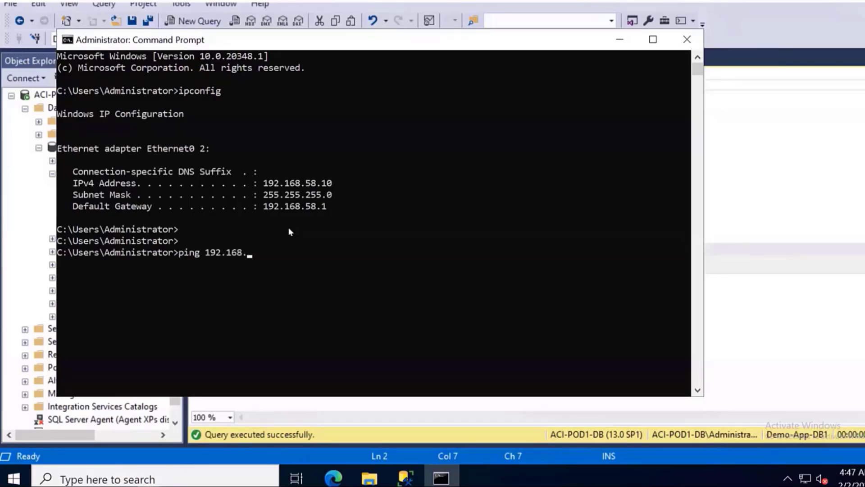
text(58.11)
key(Return)
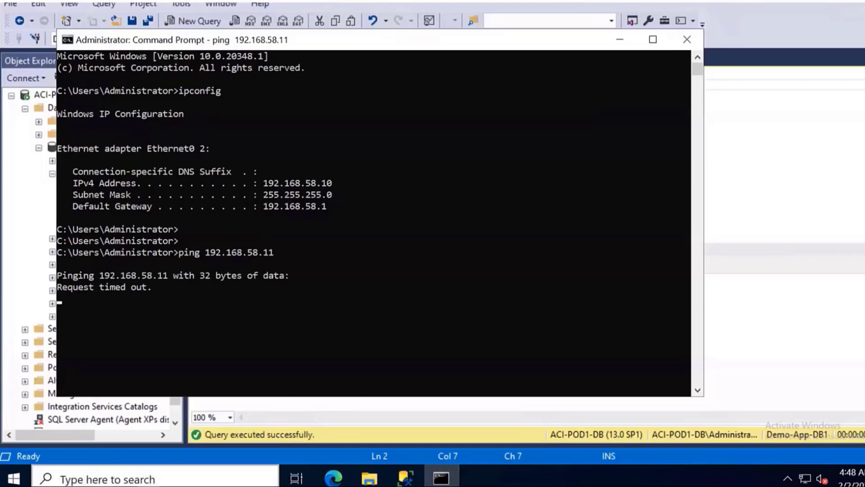
- List the local docker images with docker images
mouse_move(126, 477)
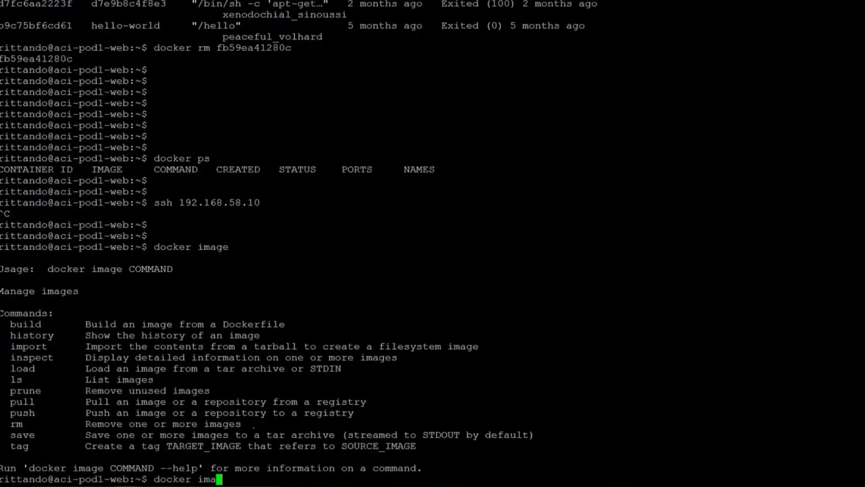
text(ages)
key(Return)
key(Return)
key(Return)
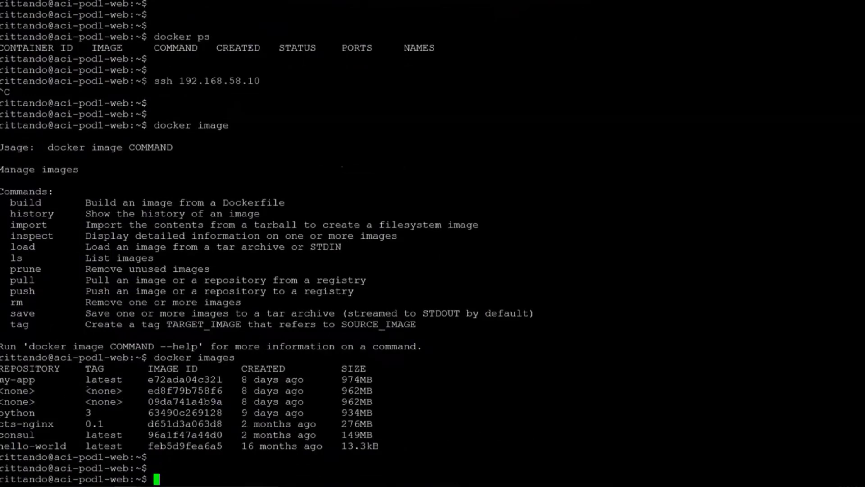
- Run the my-app container and highlight the 'Your SuperHeros have been added' message
double_click(17, 379)
text(docker run)
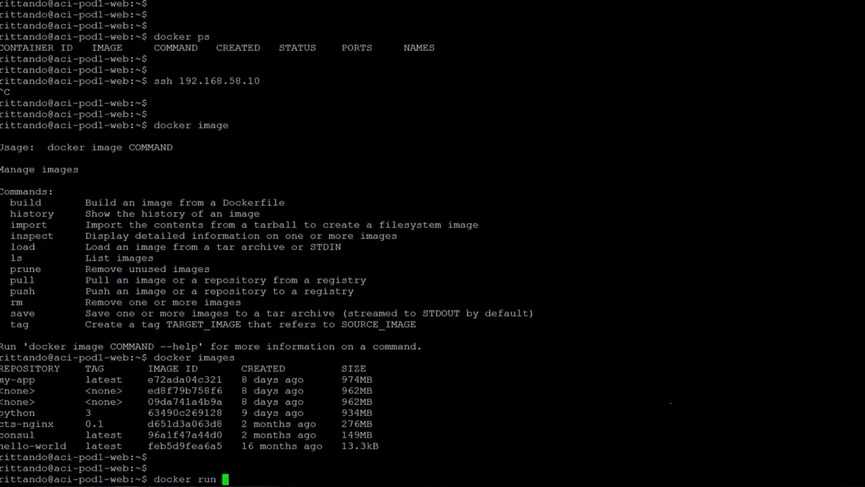
text(my-app)
key(Return)
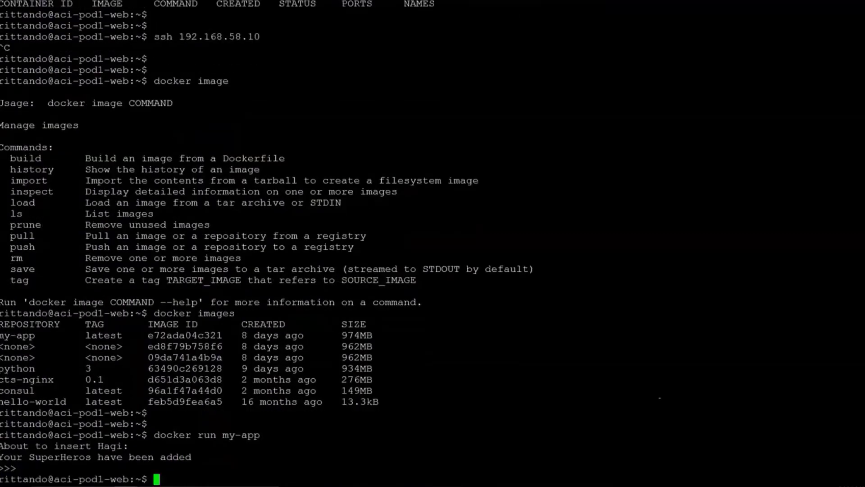
drag(1, 458, 856, 457)
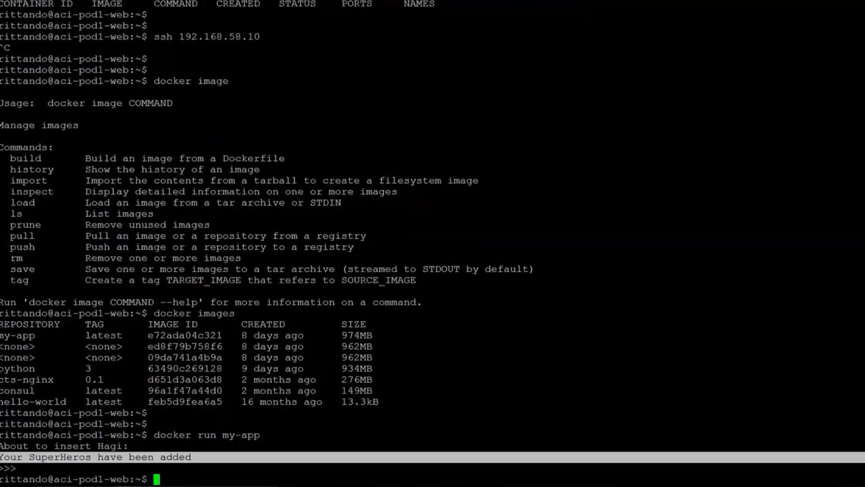
- Leave Command Prompt and select the top 1000 rows of dbo.Superheros: Batman, Superman, Spiderman
click(144, 451)
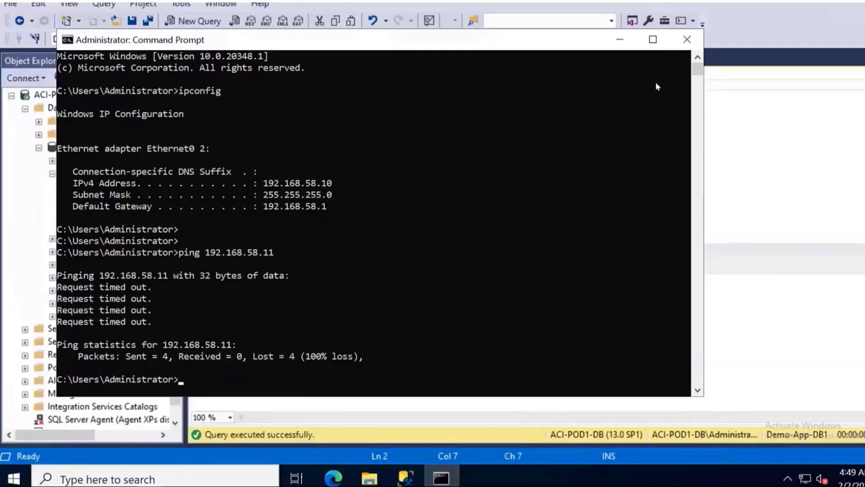
key(alt+Tab)
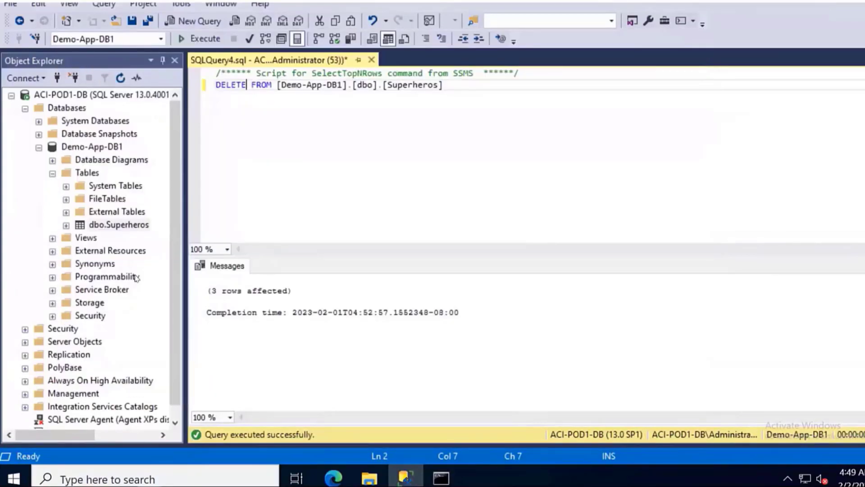
right_click(124, 225)
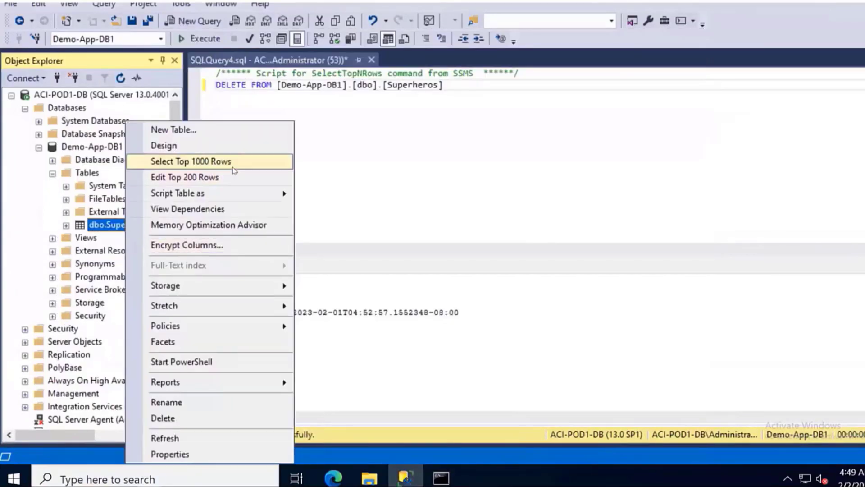
click(234, 166)
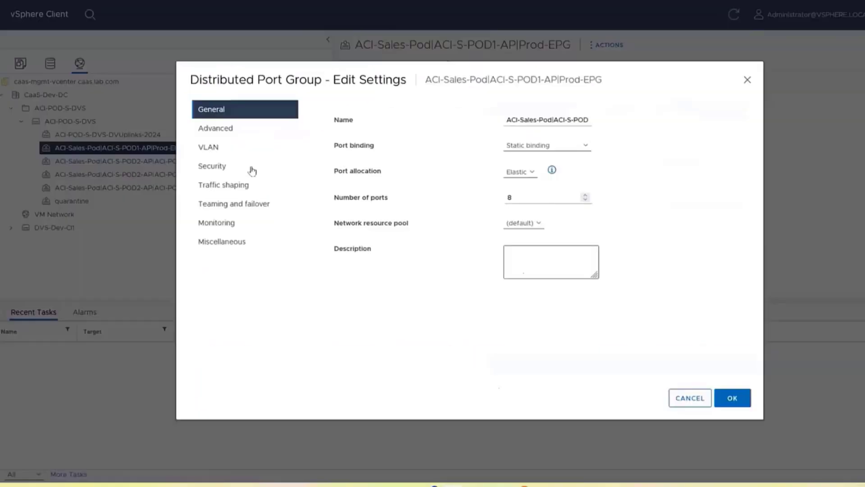
- Show the Prod-EPG port group's VLAN settings: Private VLAN, Isolated, IDs 602 and 603
click(228, 150)
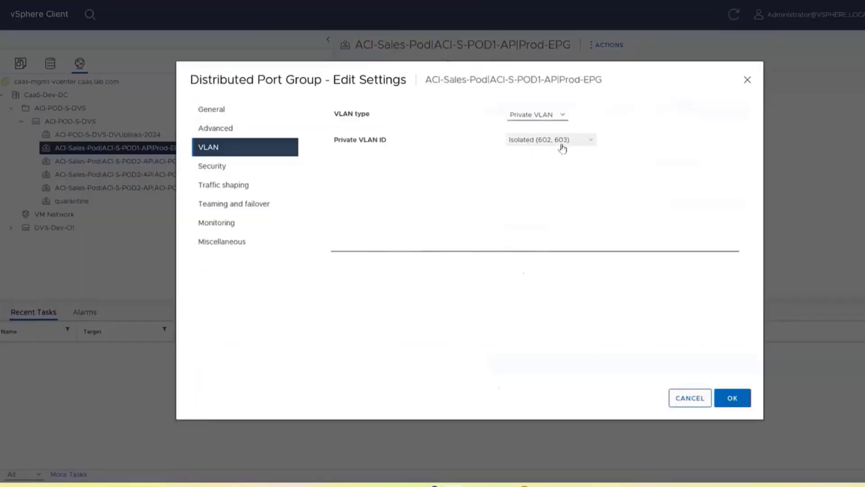